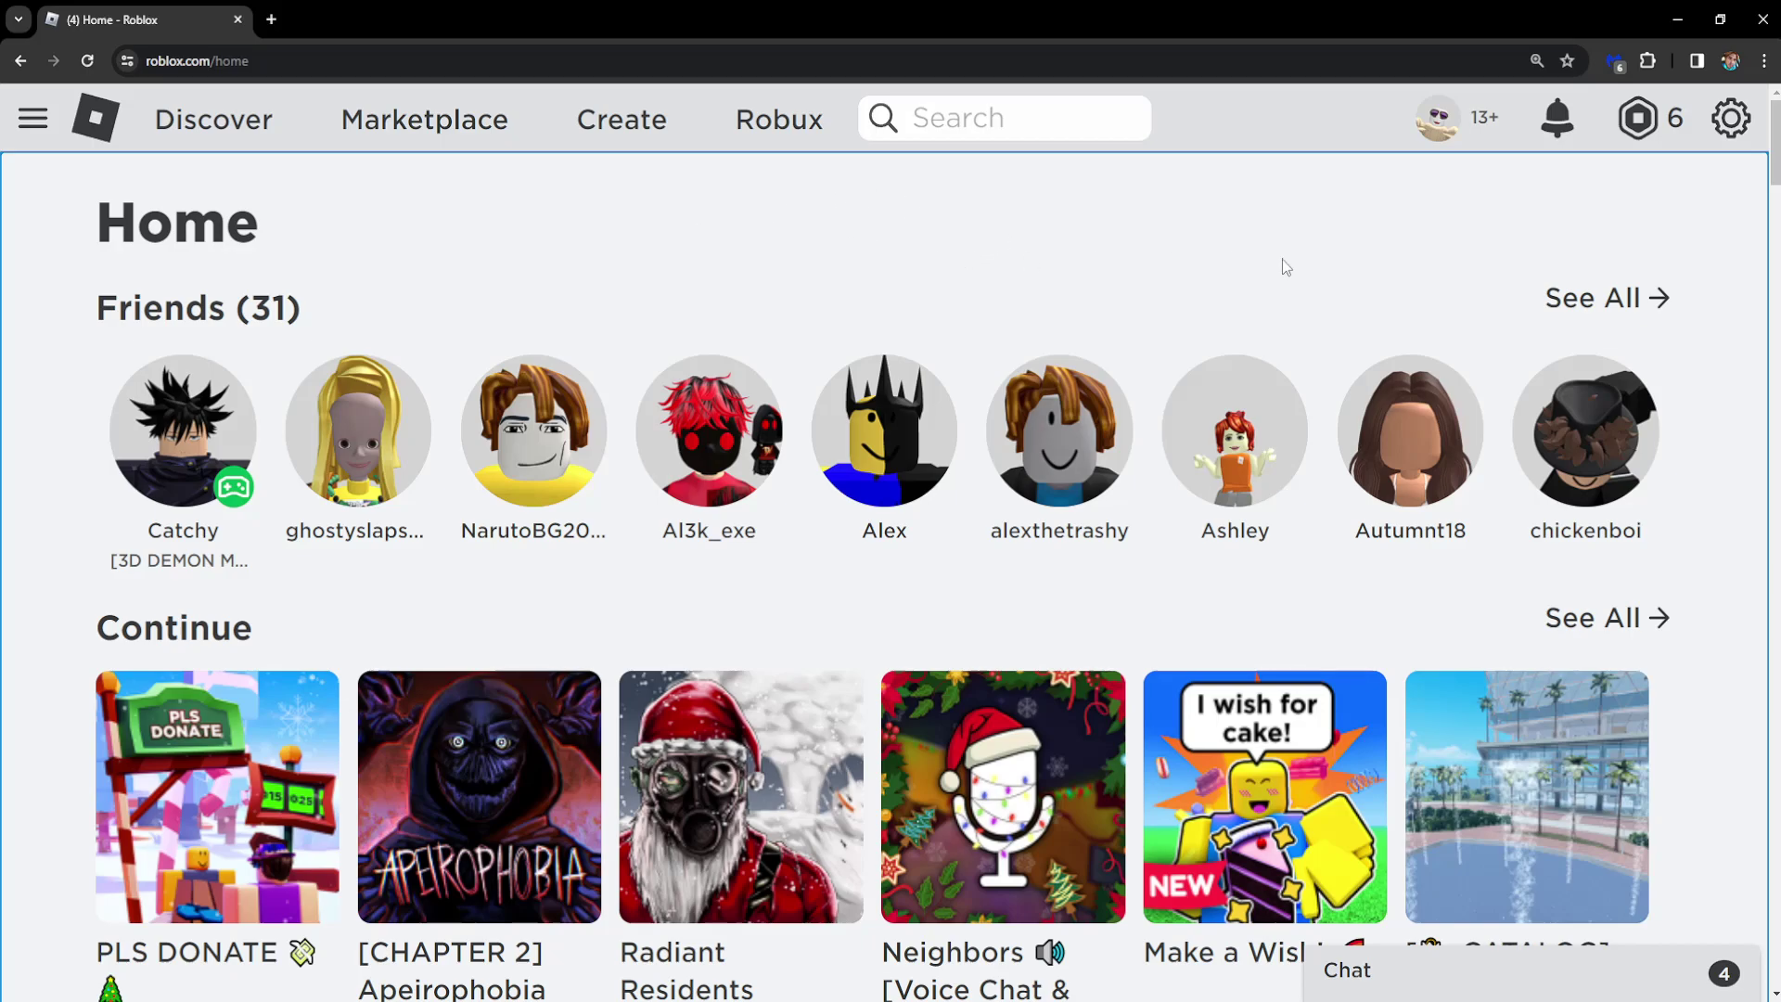
scroll(1296, 272, down, 1)
scroll(1293, 269, up, 1)
- Go from the Roblox home page to the Creator Hub using Create
click(622, 119)
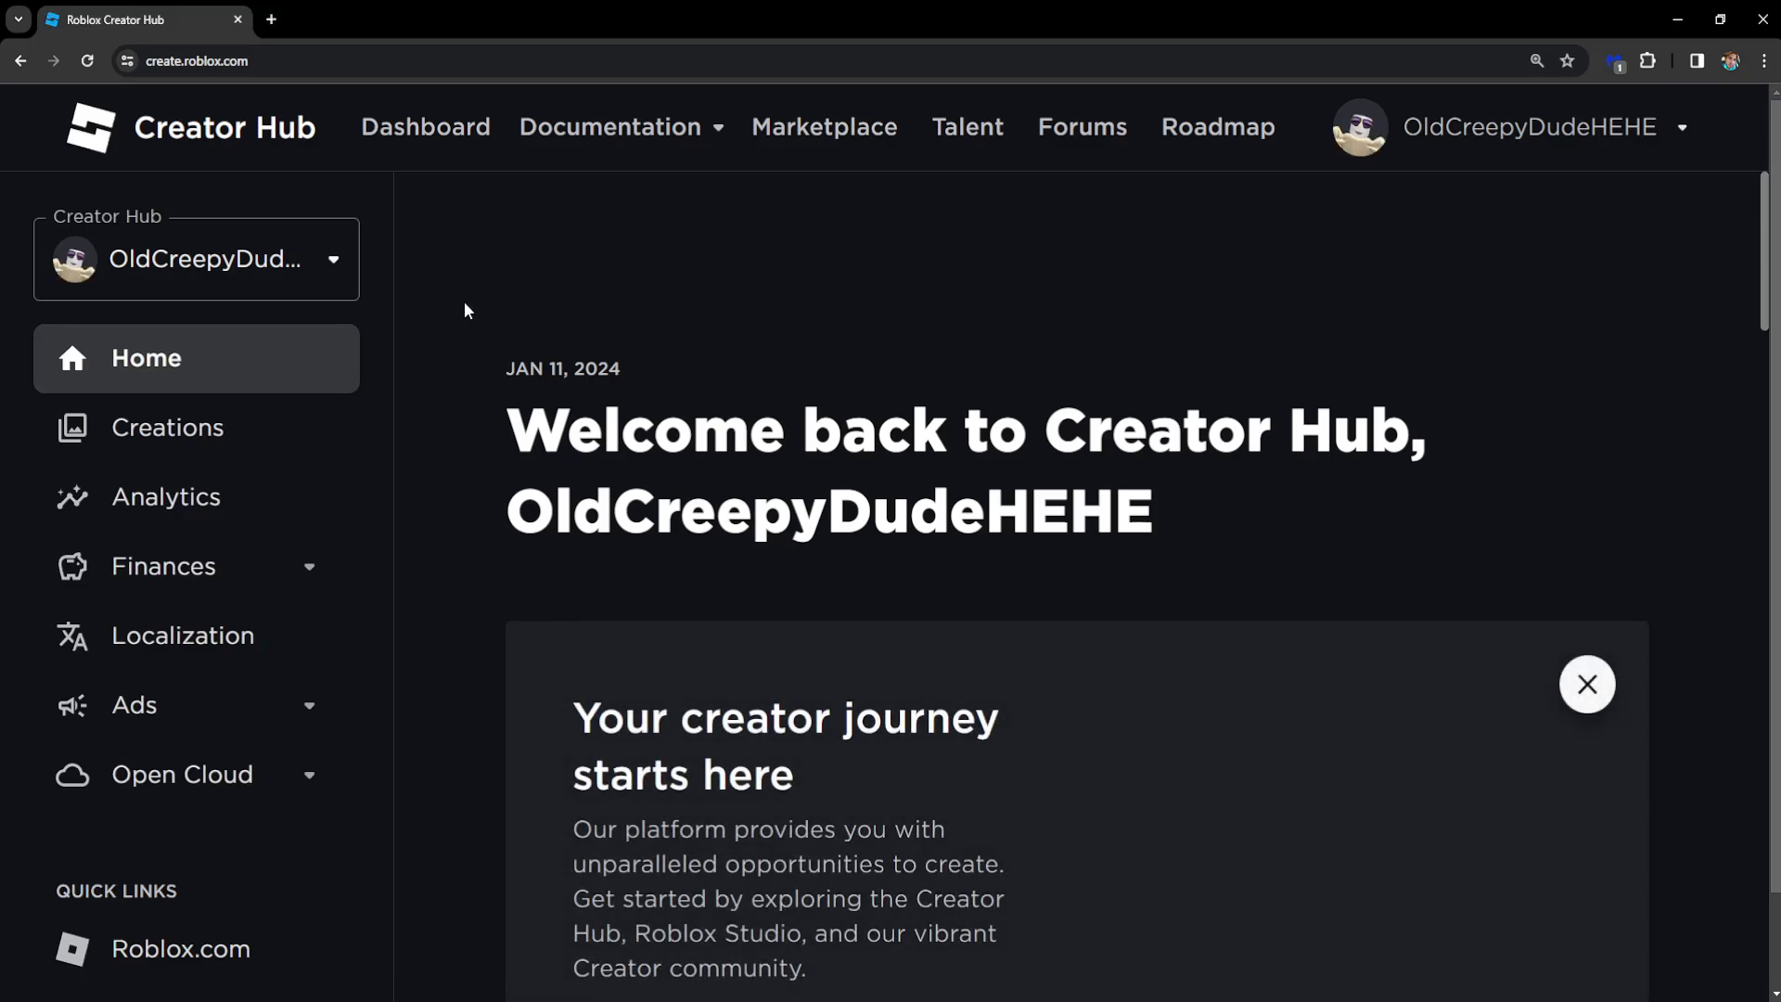
- Open Creations and show the Development Items tab, which lists no models or packages
click(181, 428)
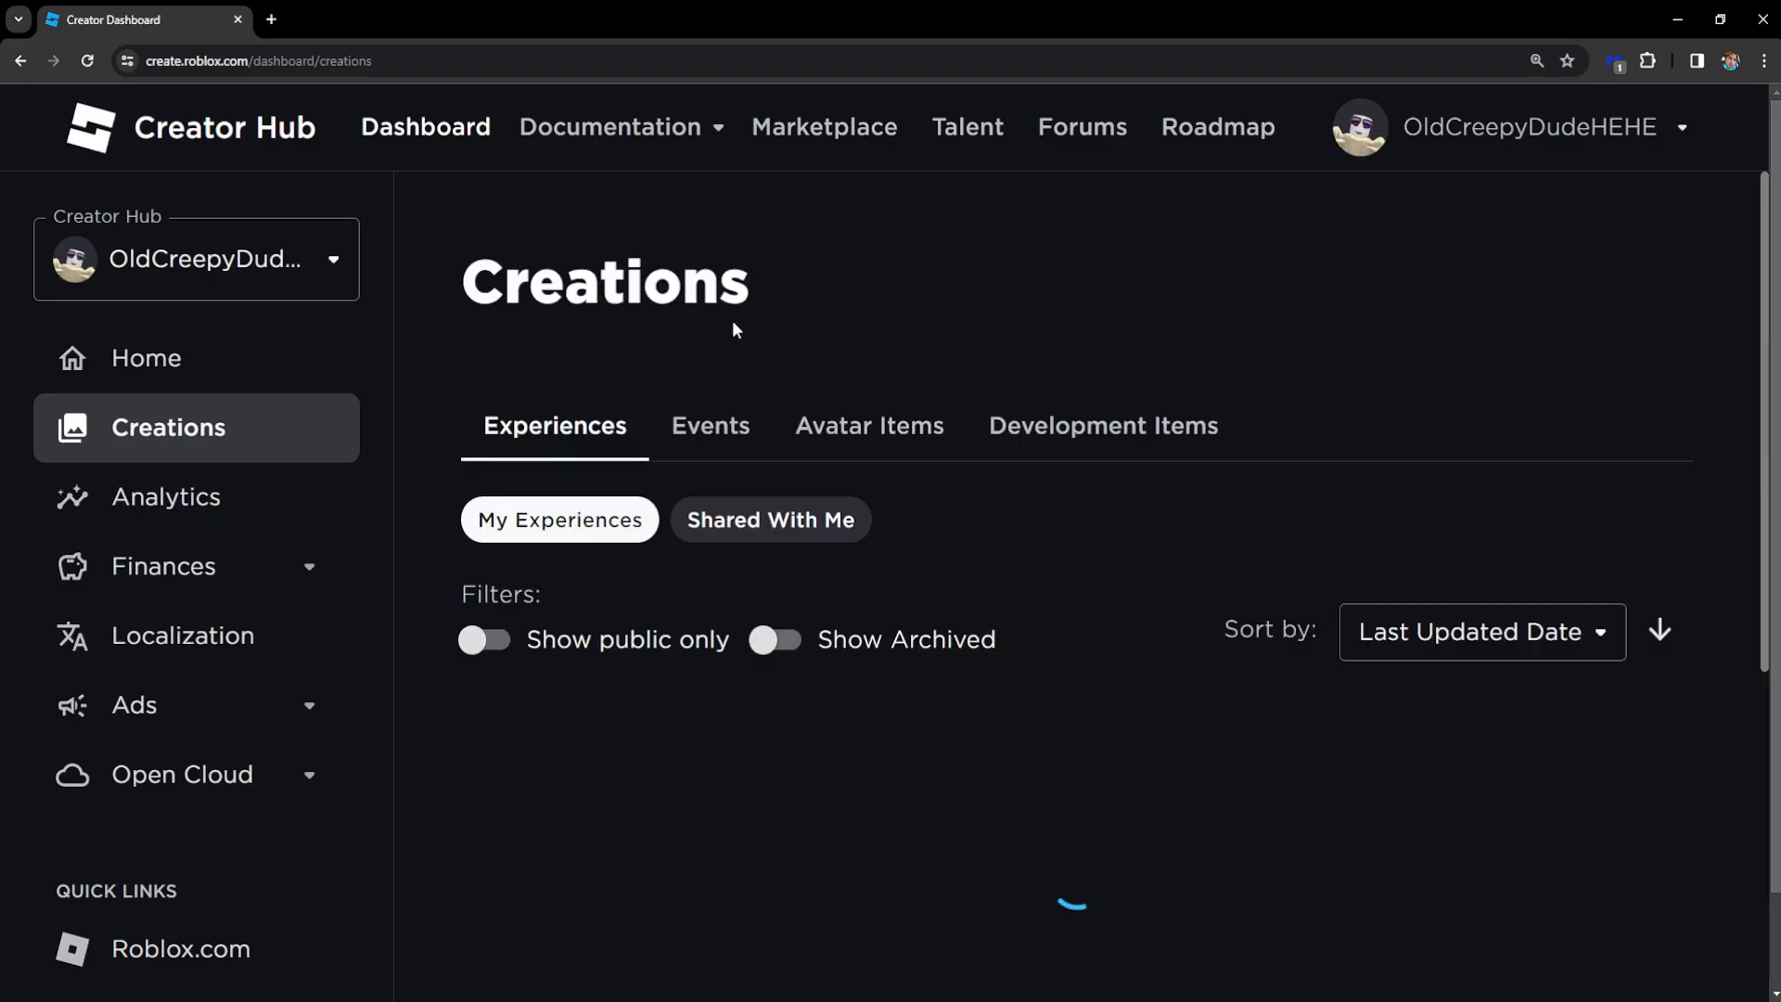
scroll(775, 366, down, 1)
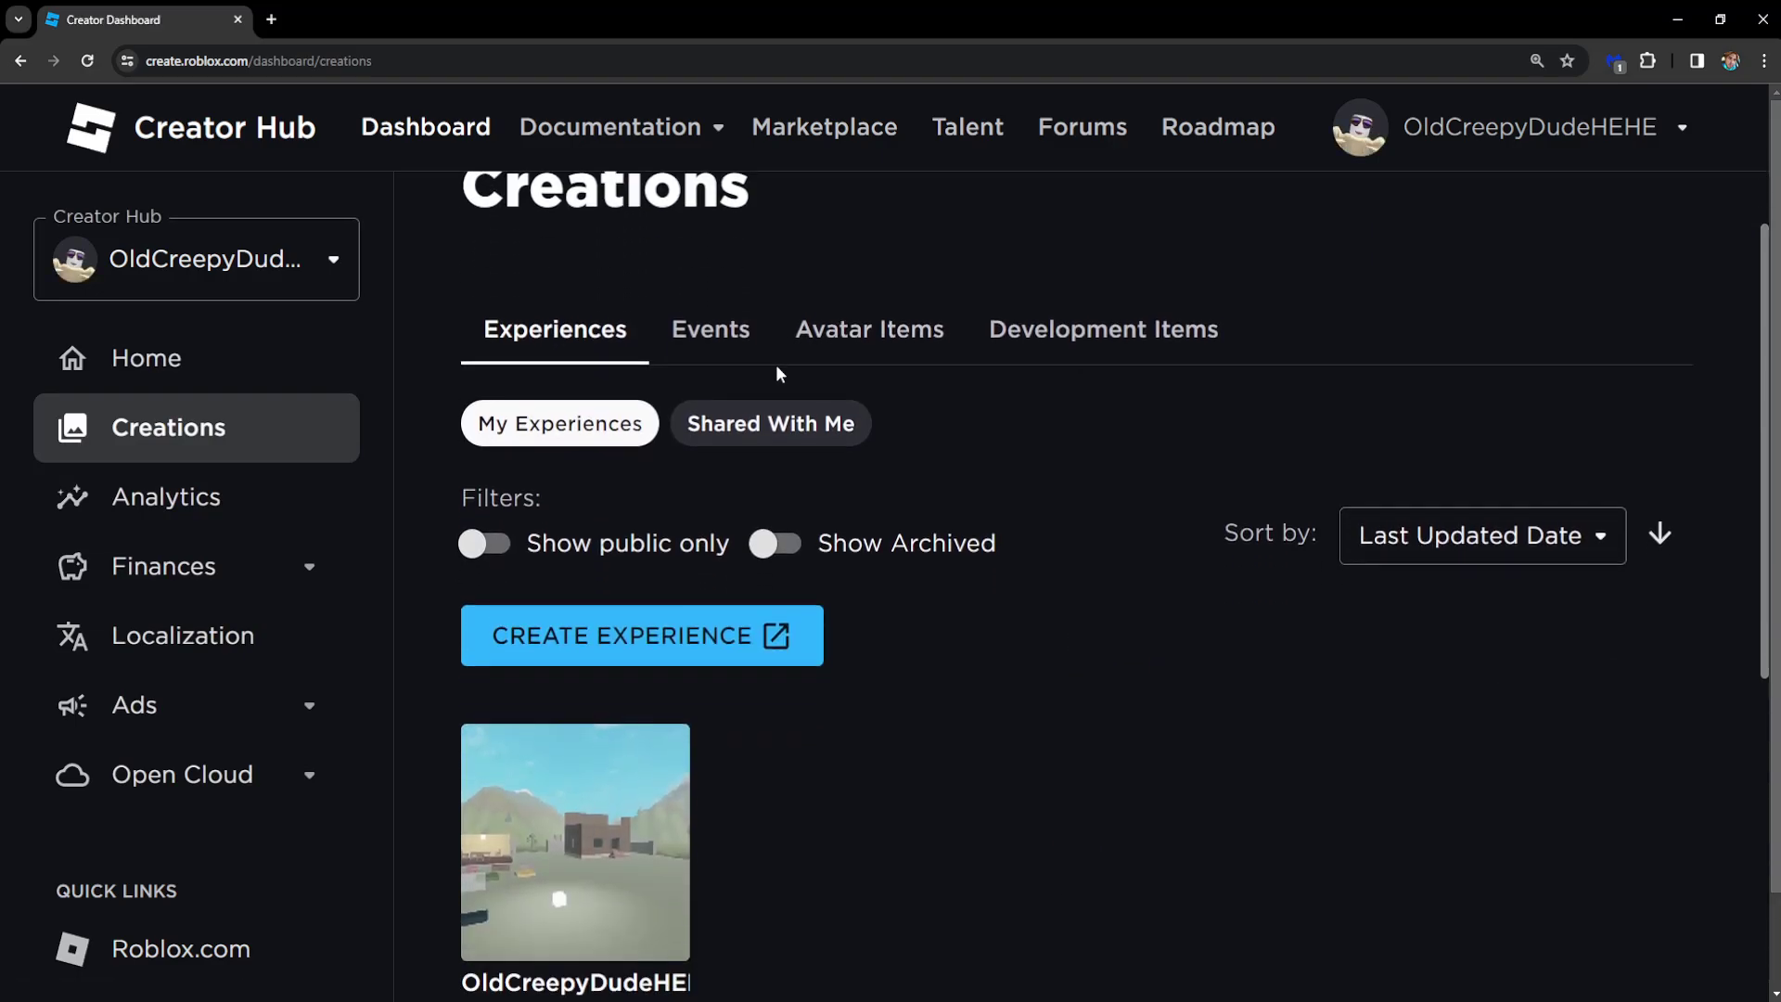
click(1110, 341)
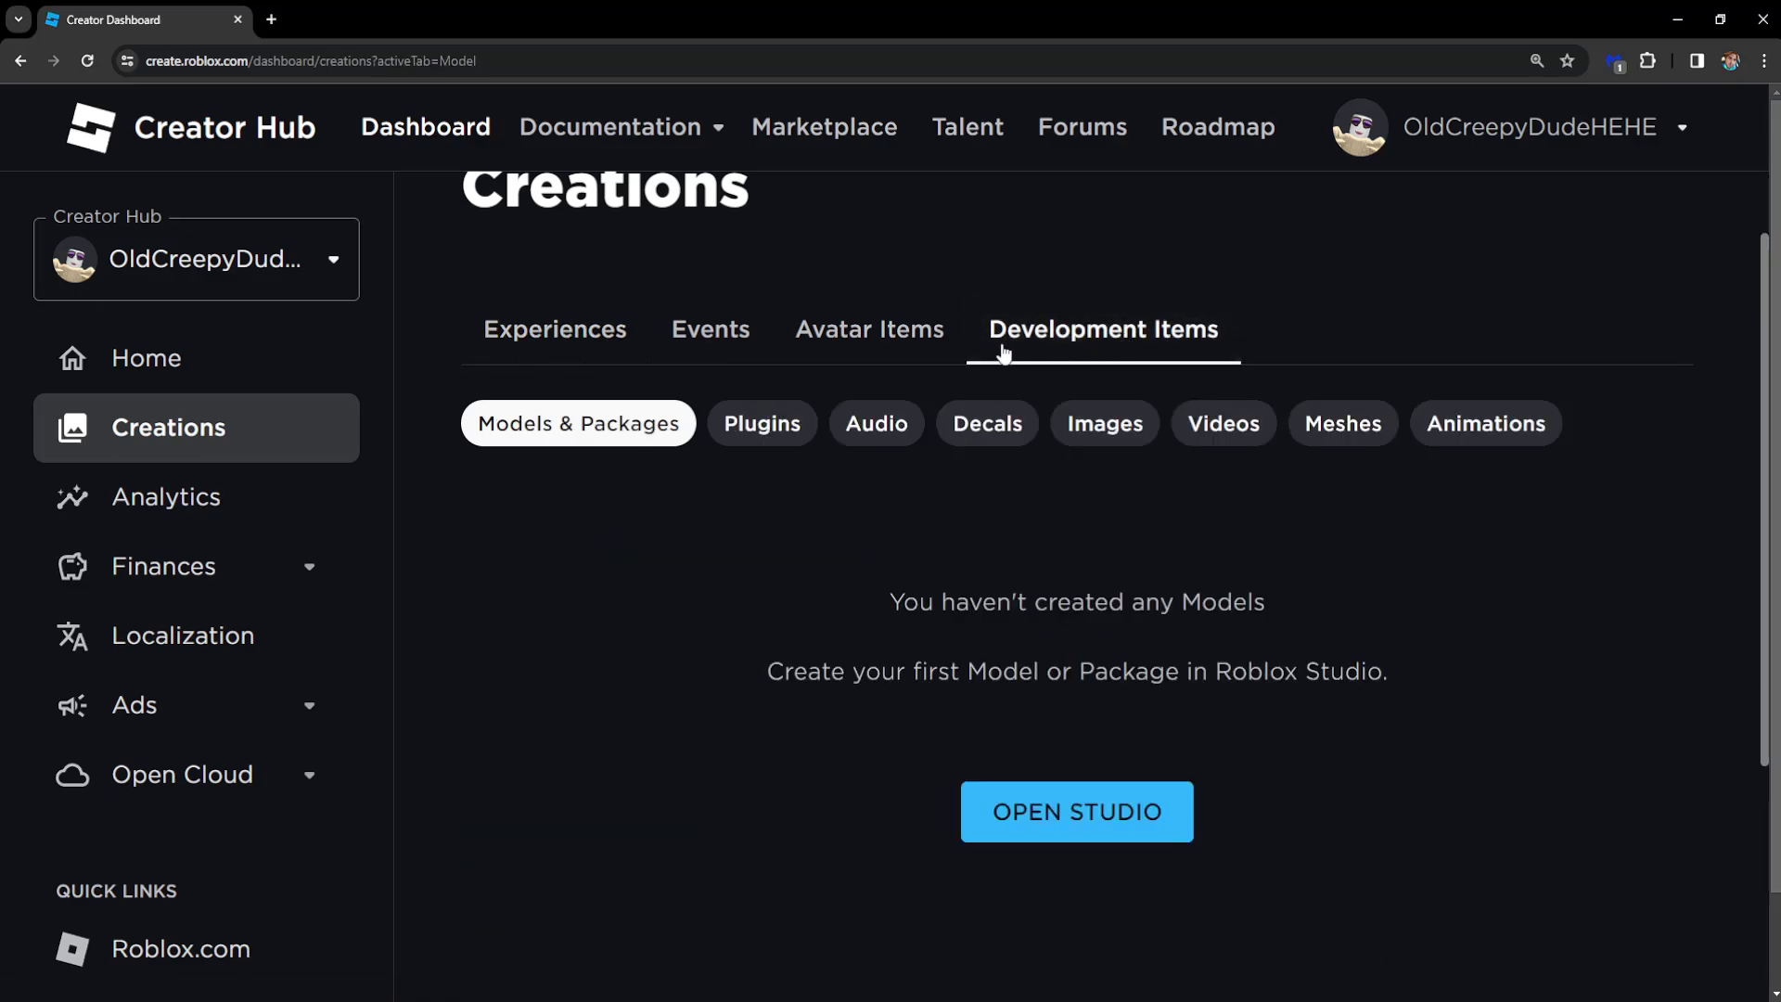
- Show the Audio category and highlight its MP3/OGG, 20 MB format limits
click(888, 429)
scroll(1093, 384, down, 2)
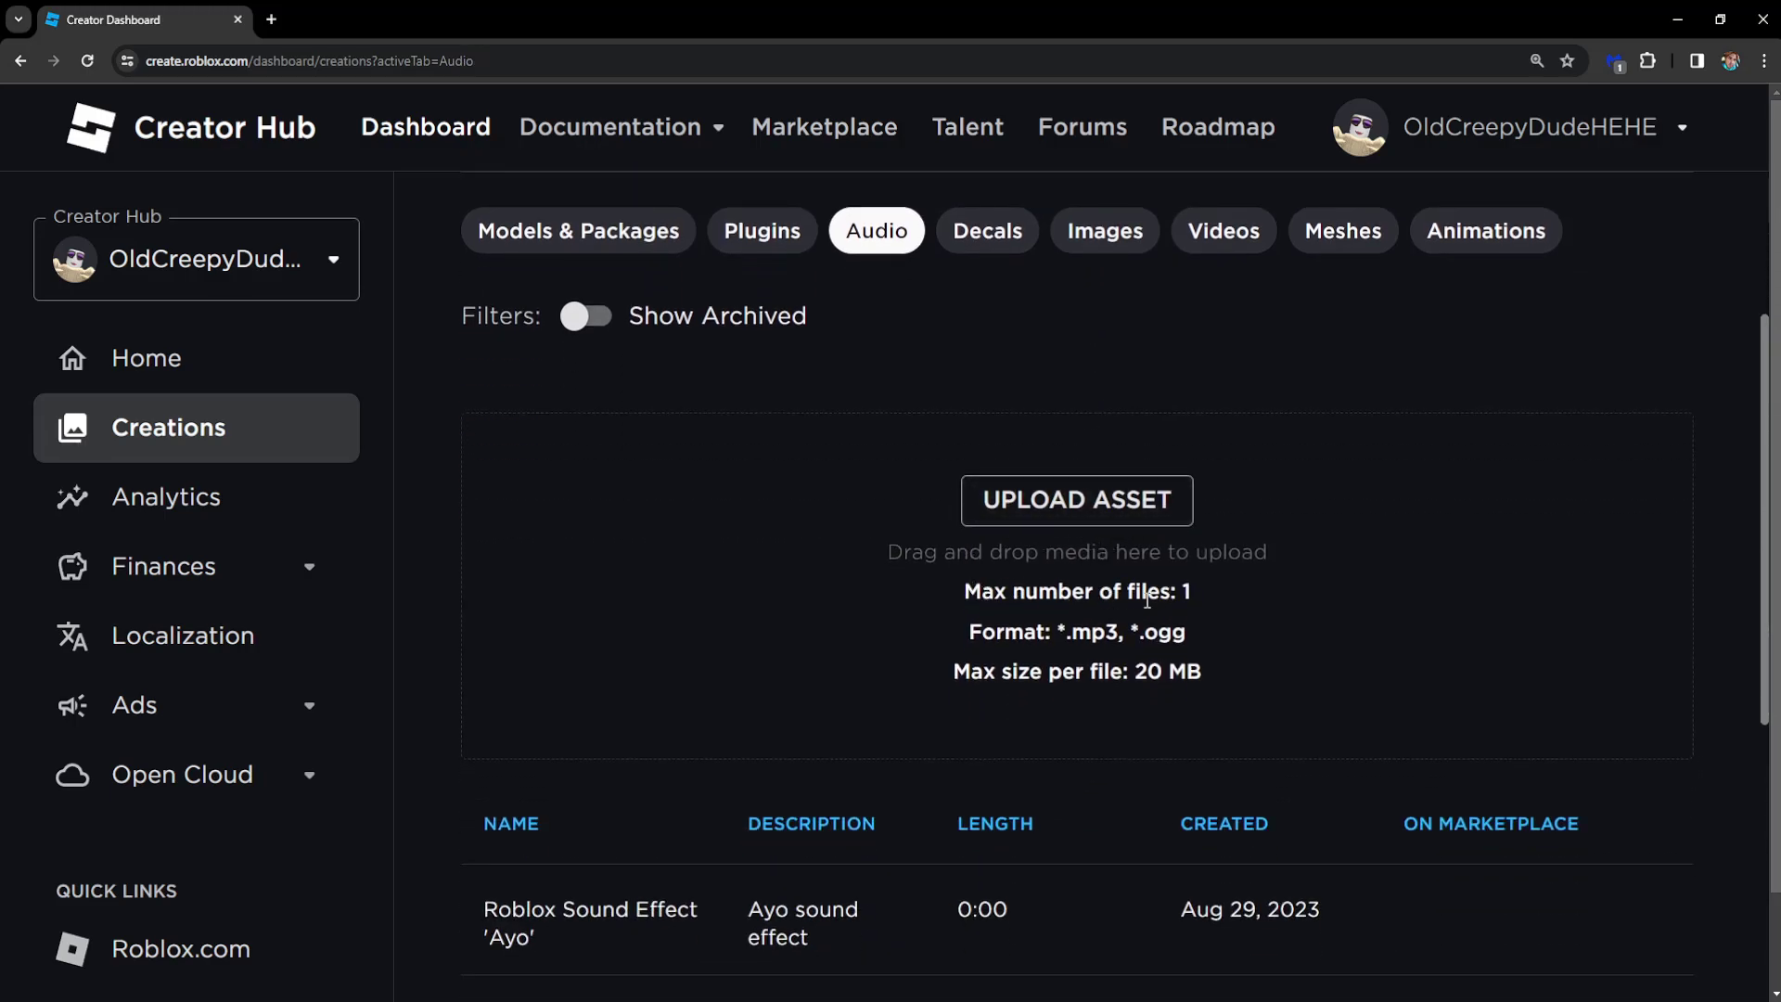
drag(963, 635, 1195, 635)
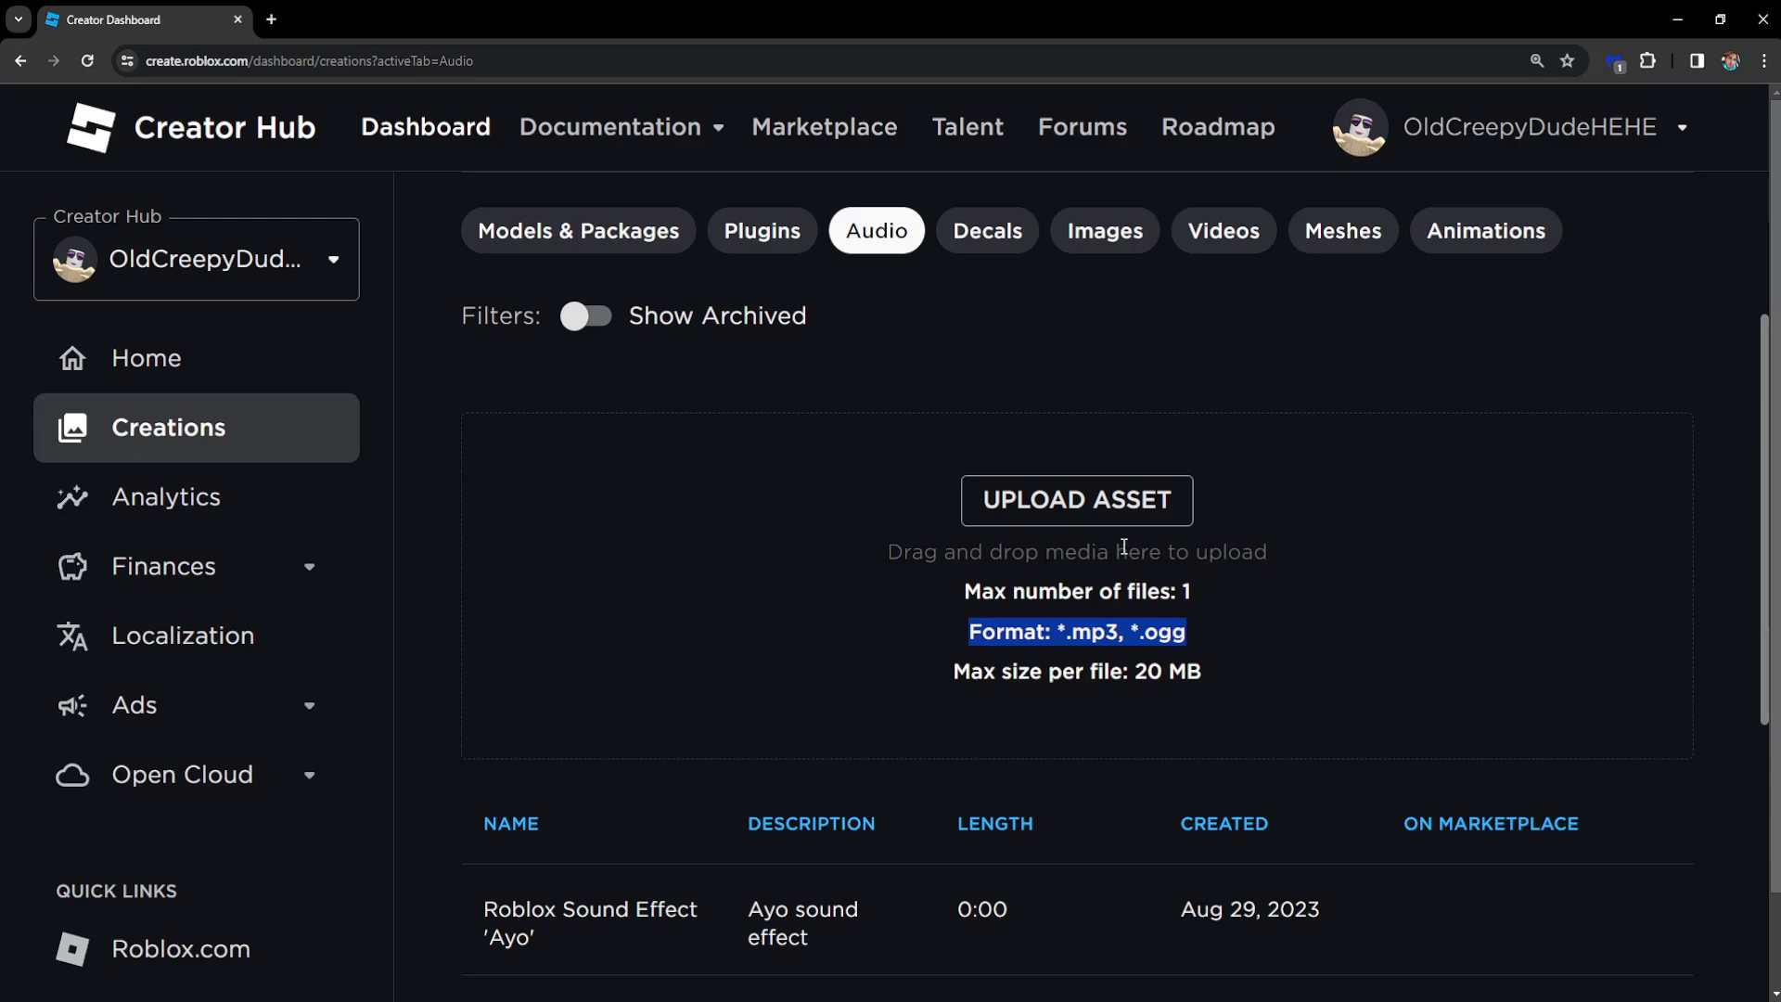
- Attach the ElevenLabs mp3 from the Downloads folder to a new audio upload
click(1075, 519)
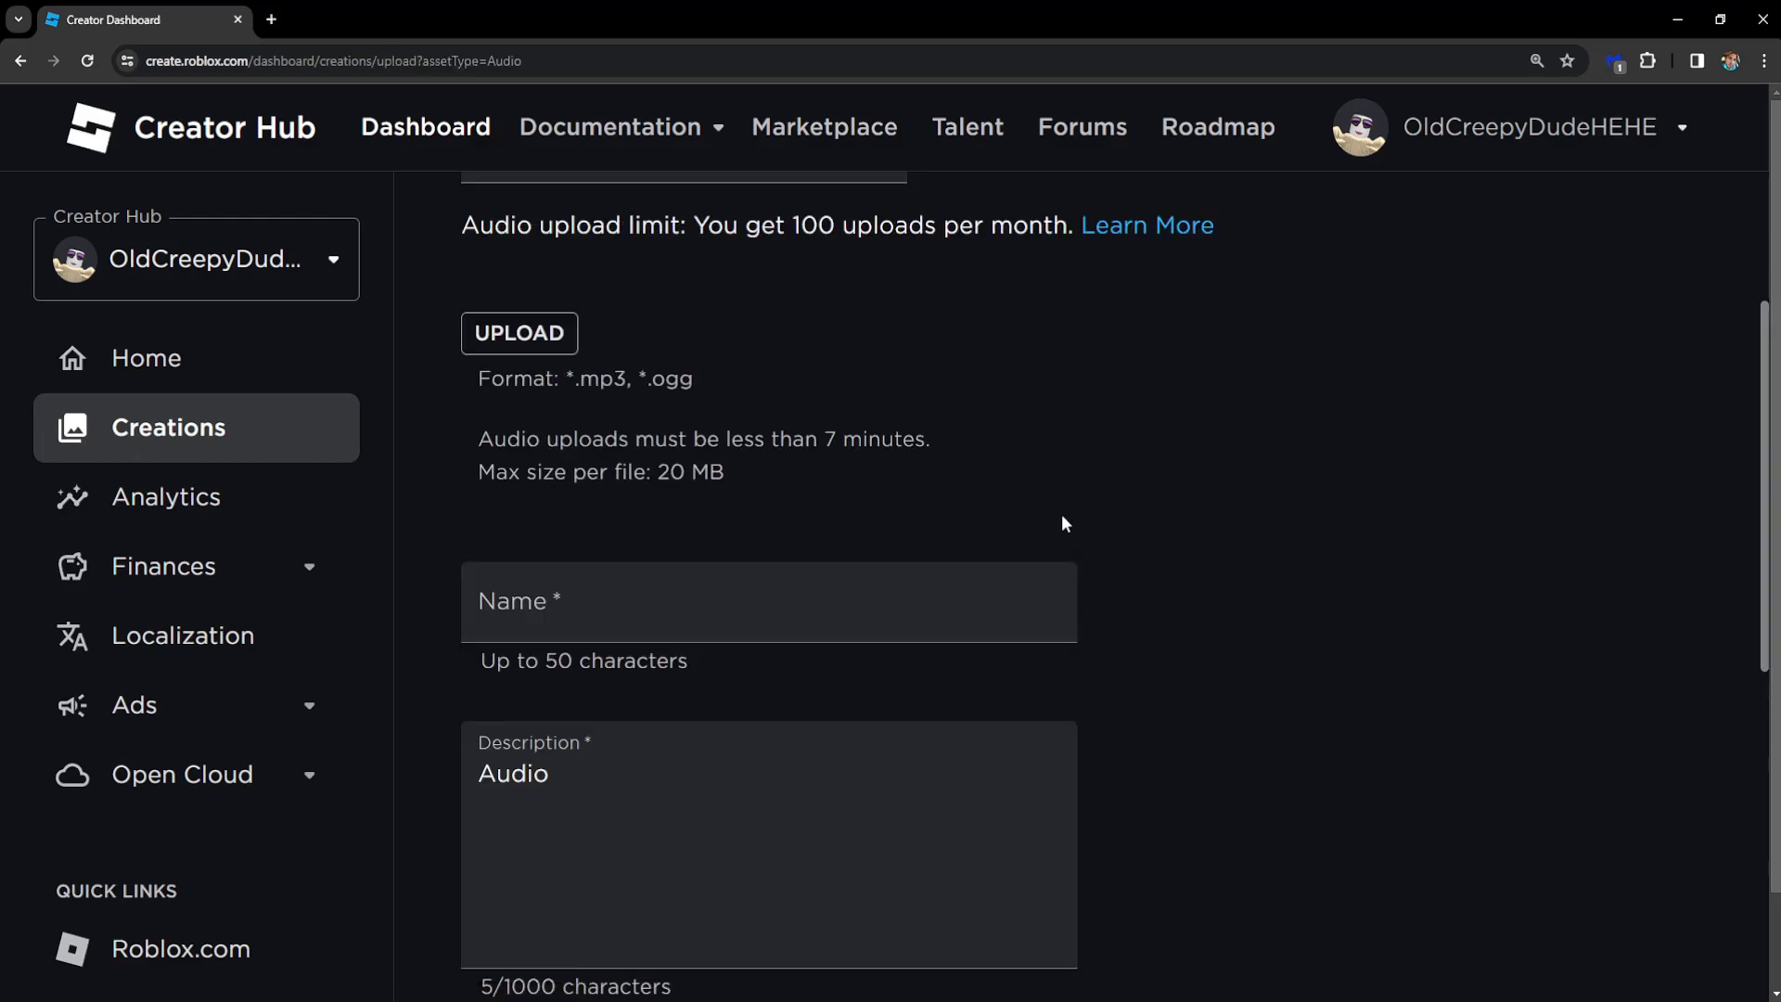
scroll(525, 335, down, 1)
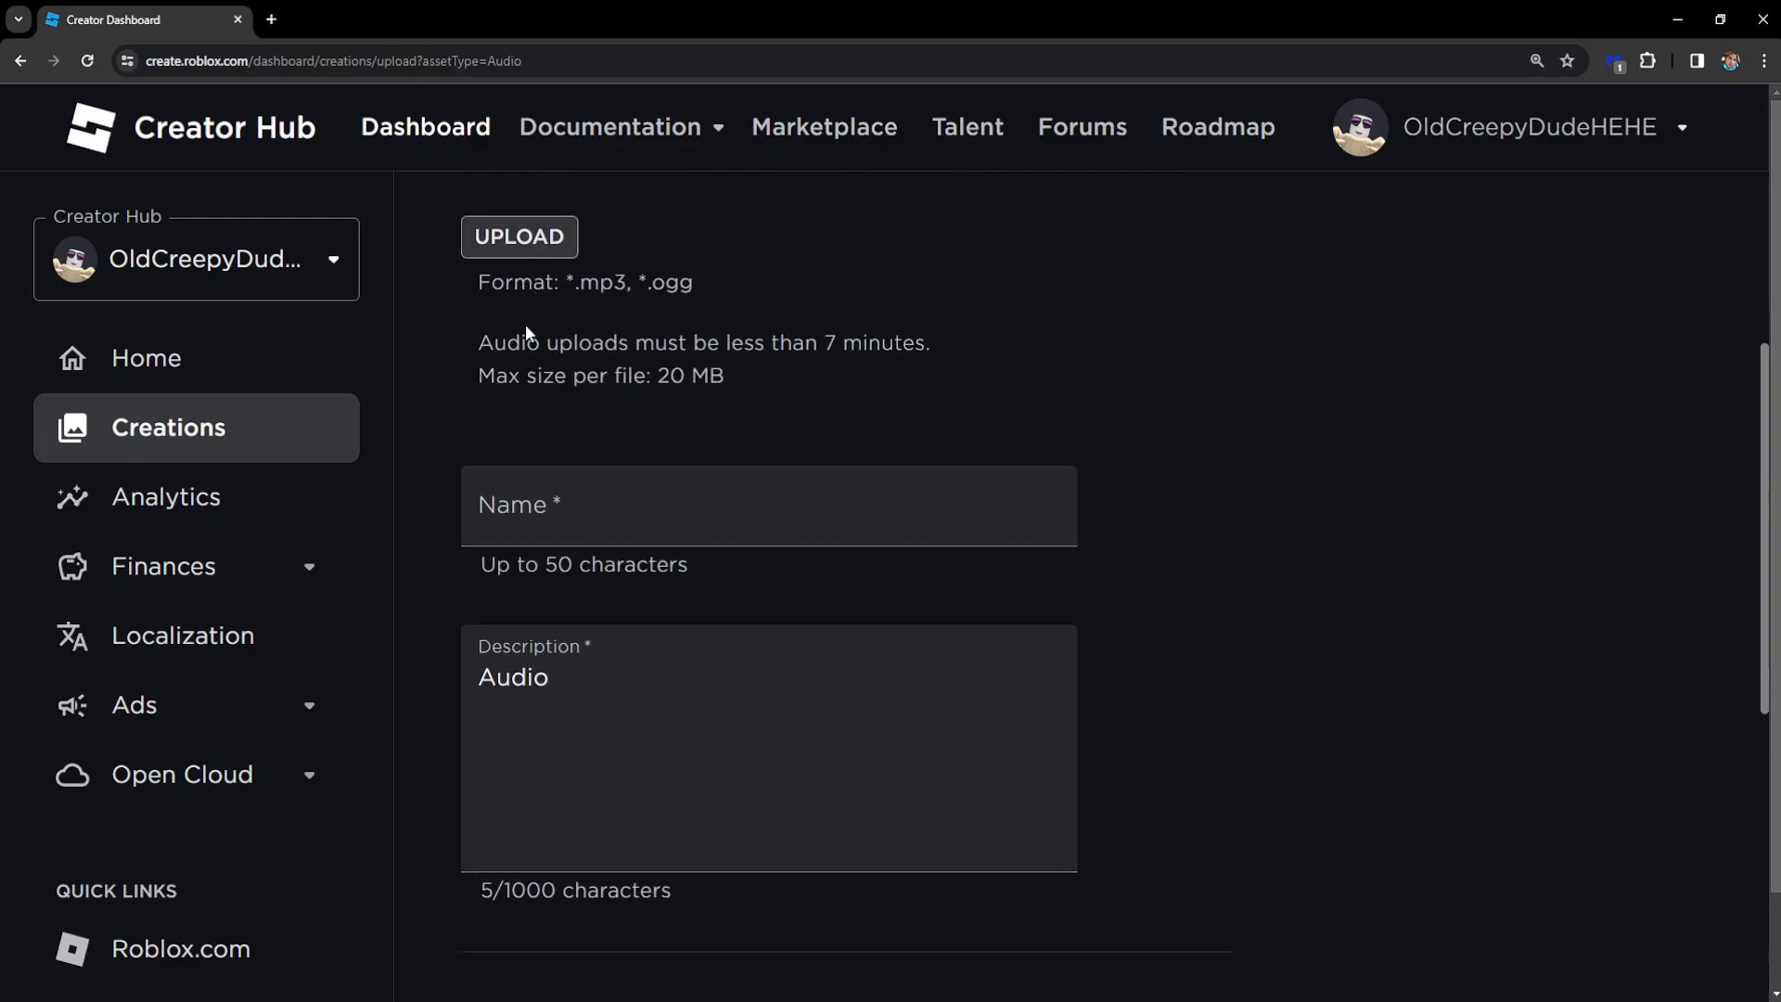
click(508, 244)
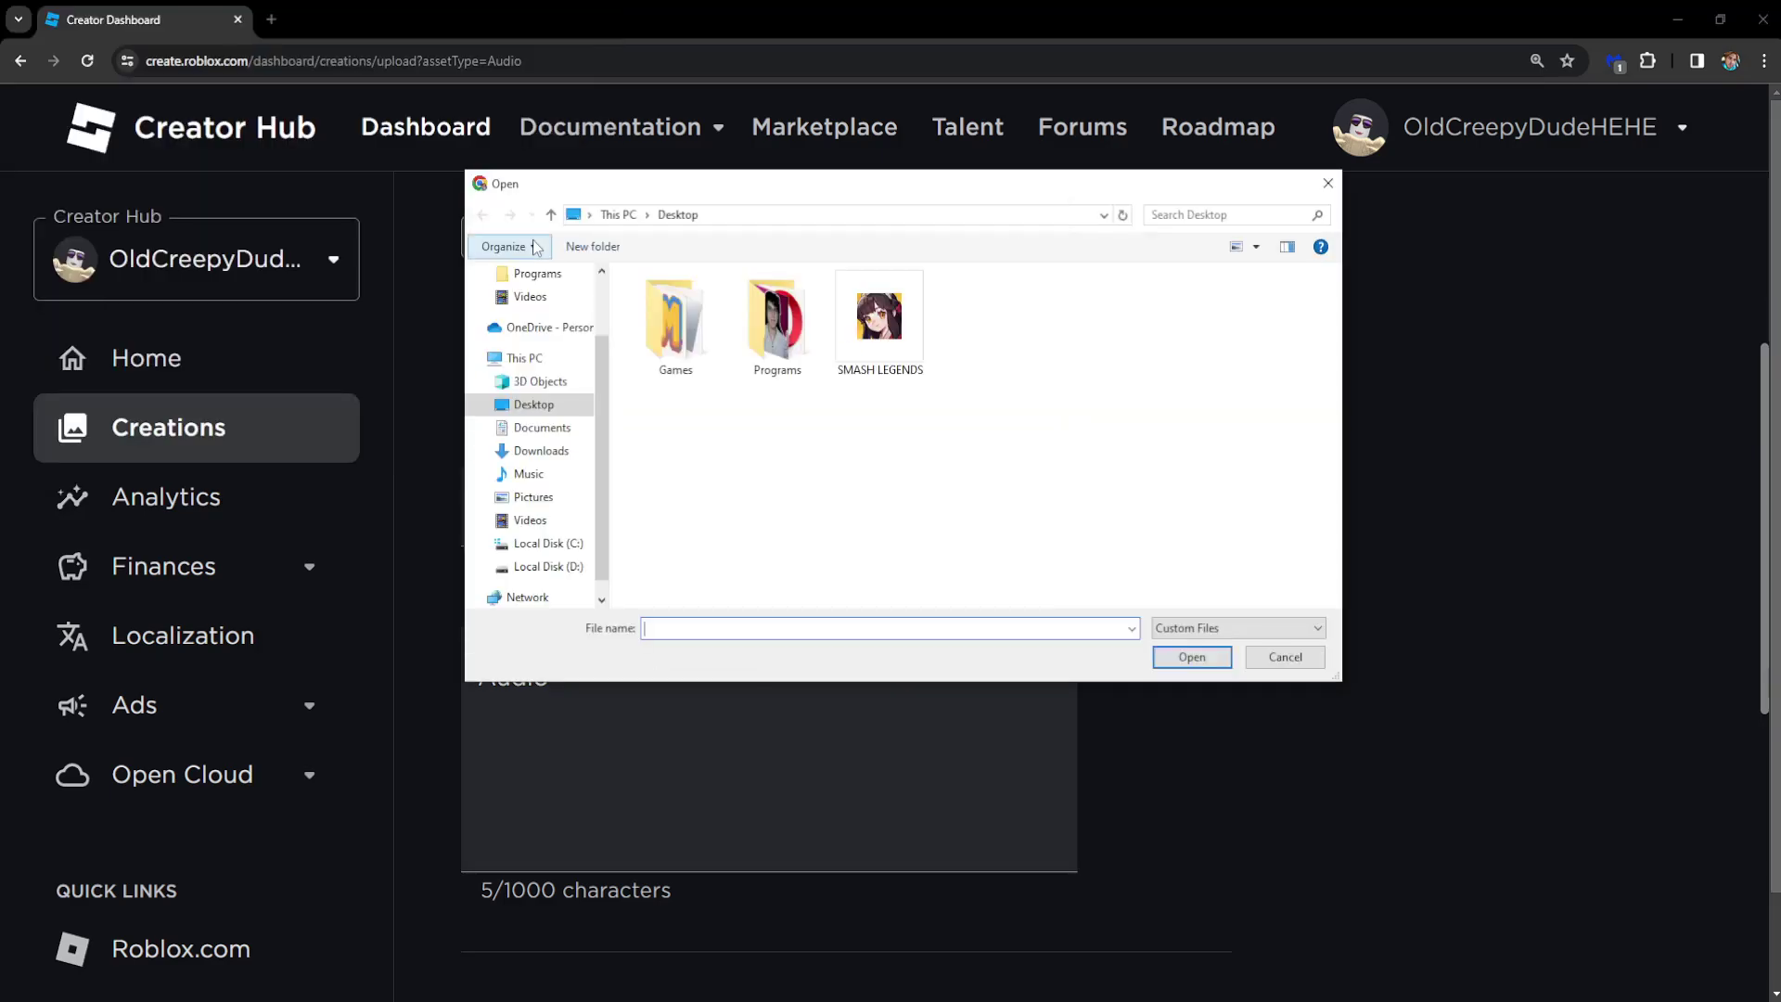
click(539, 449)
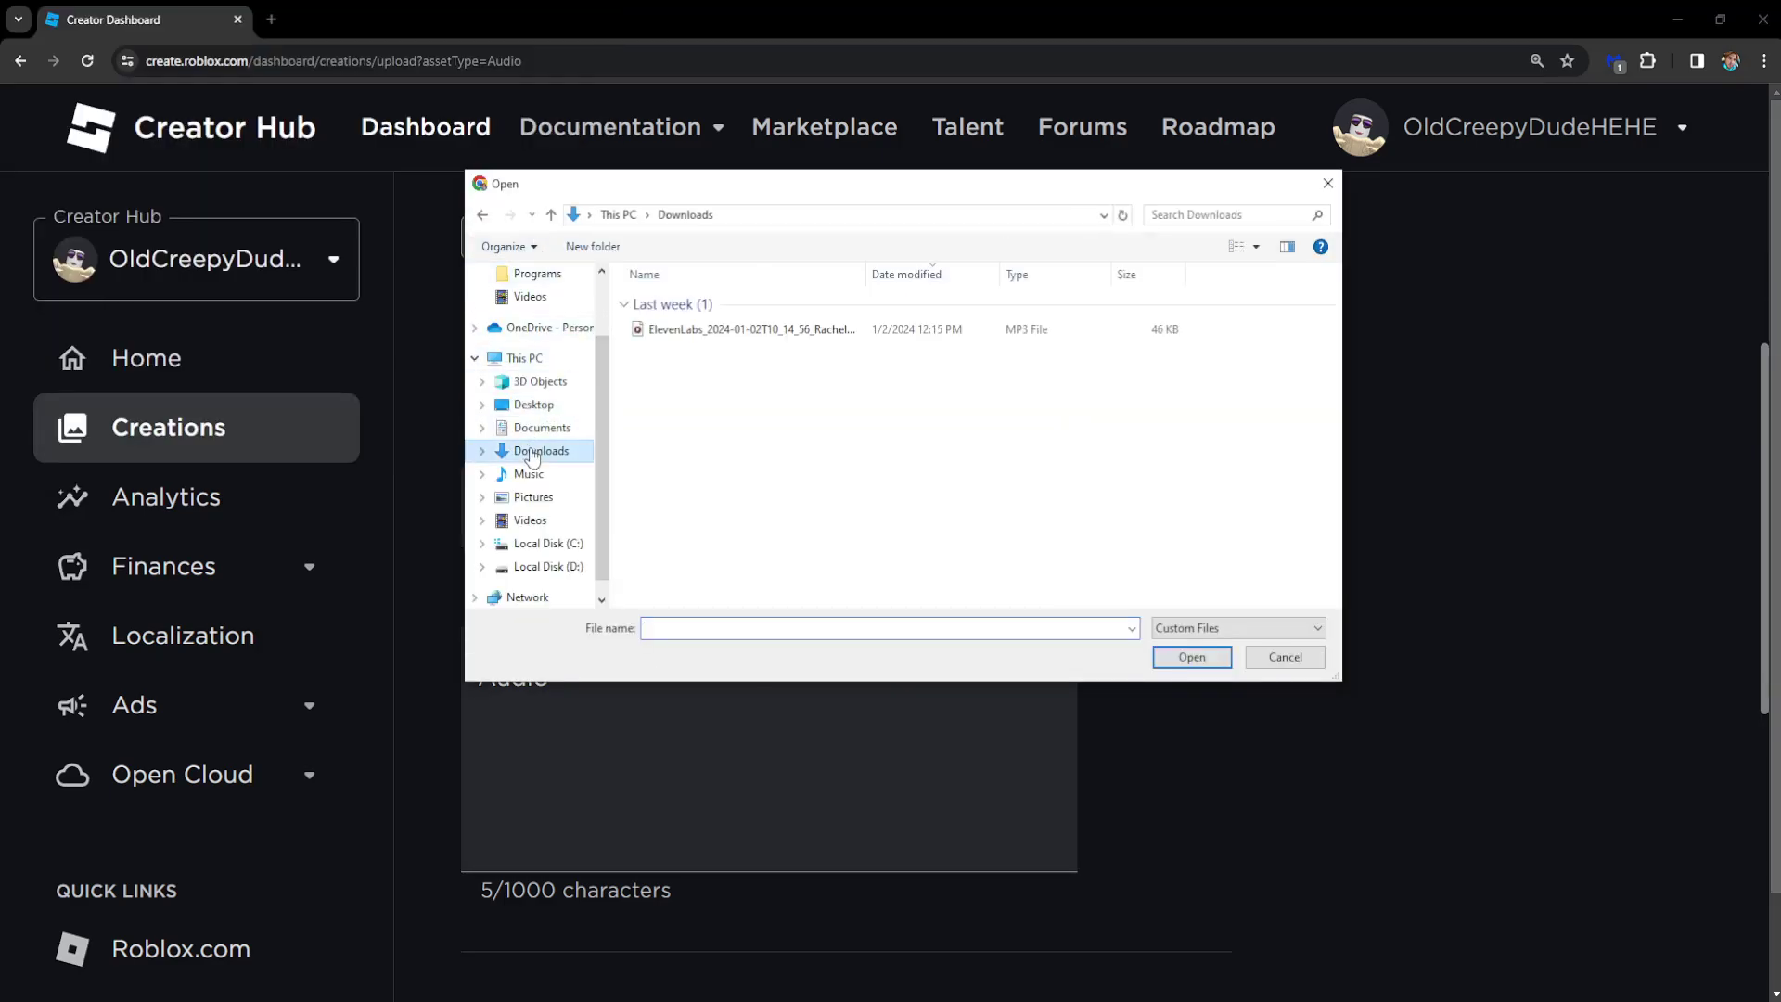
click(751, 329)
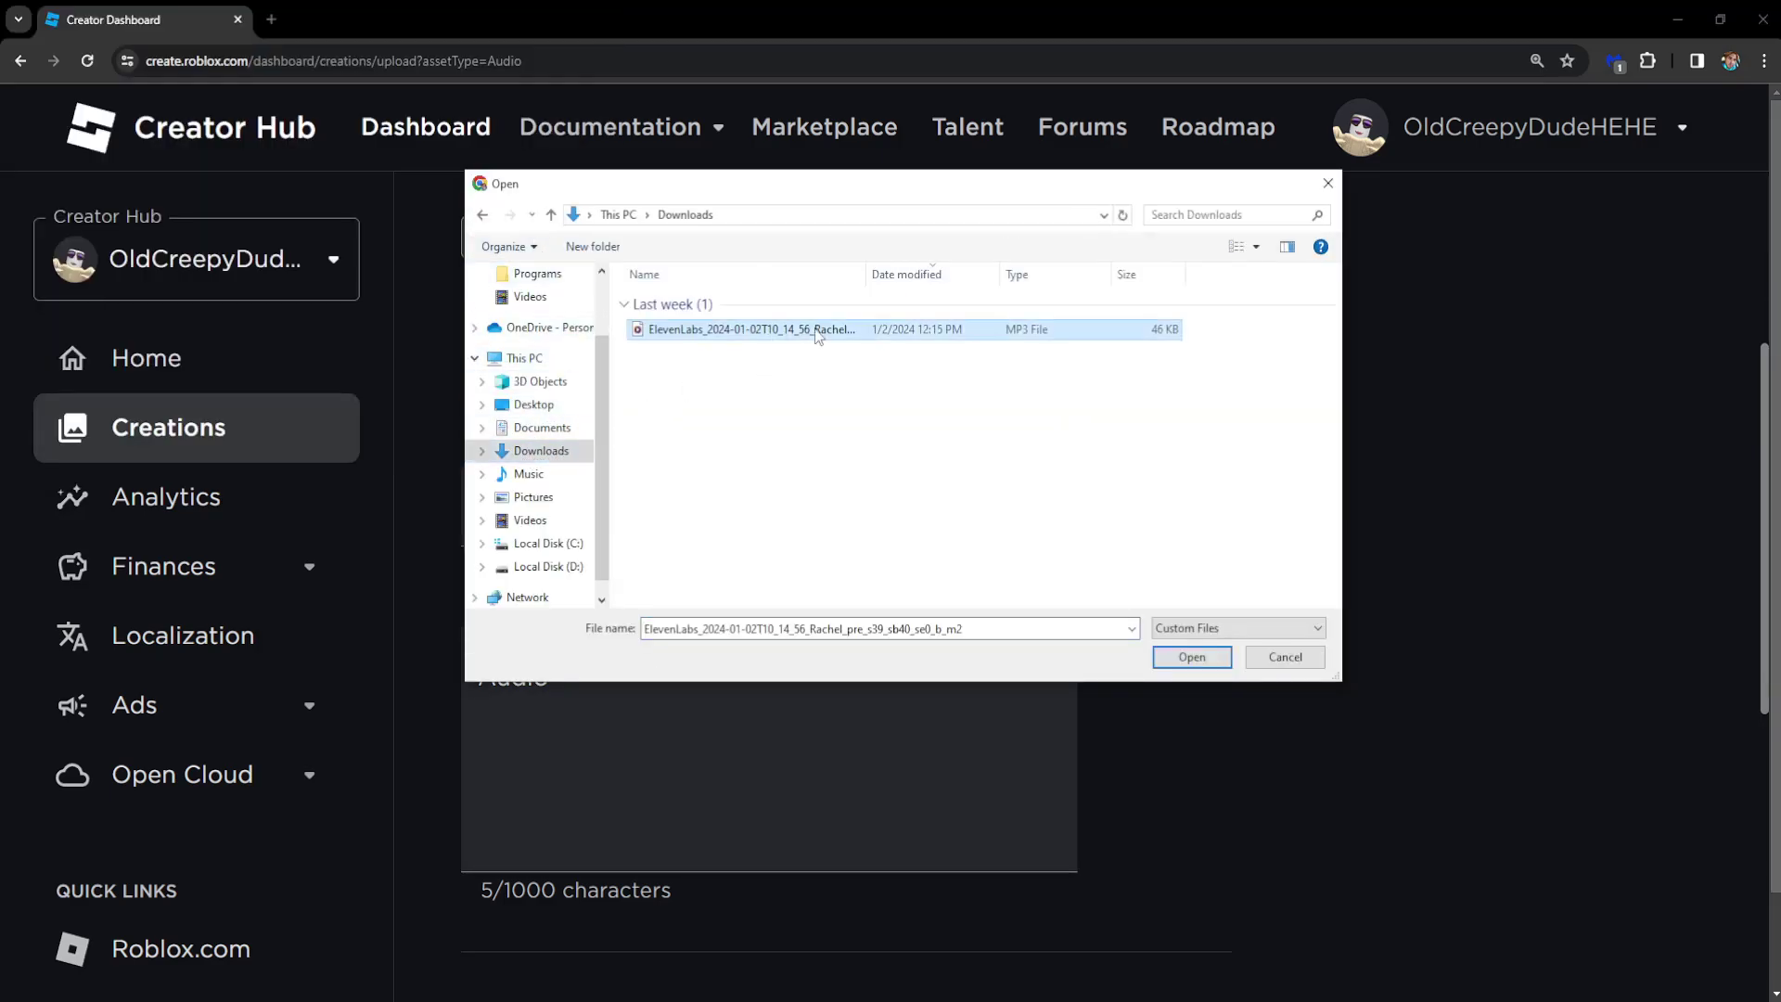
click(1192, 657)
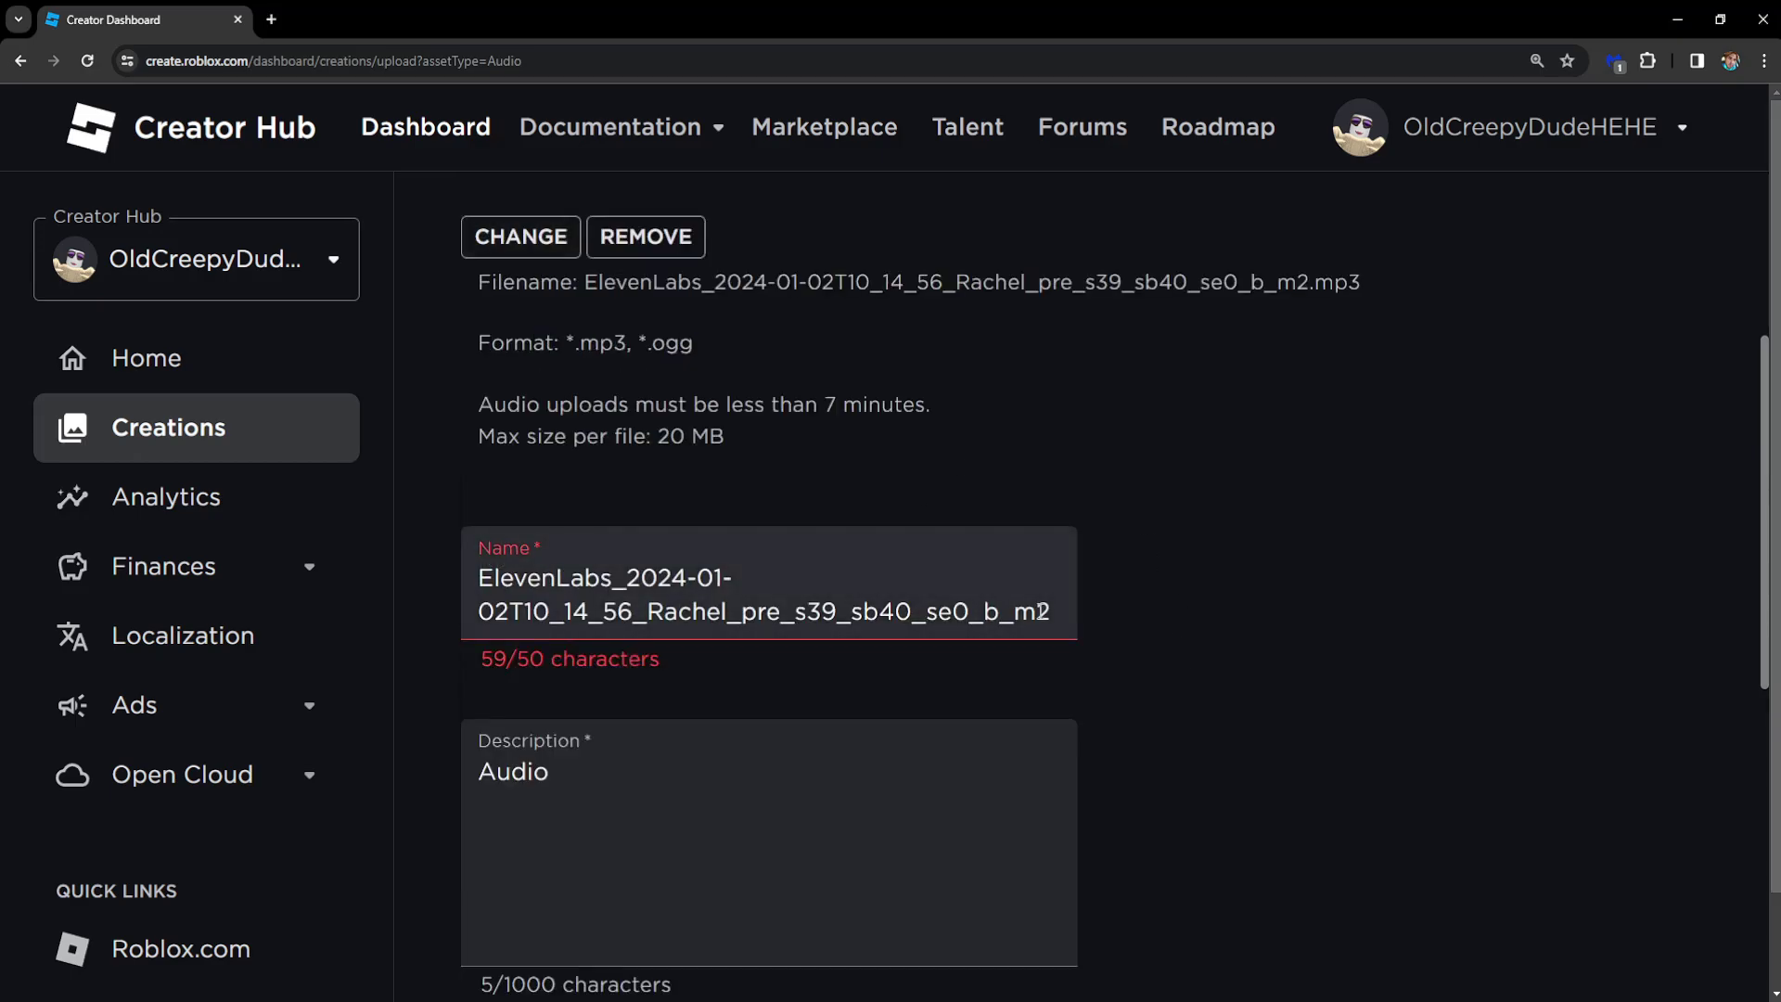
- Rename the audio 'hello', set the description to 'Audio test', and submit it
drag(1061, 613, 573, 582)
key(ctrl+a)
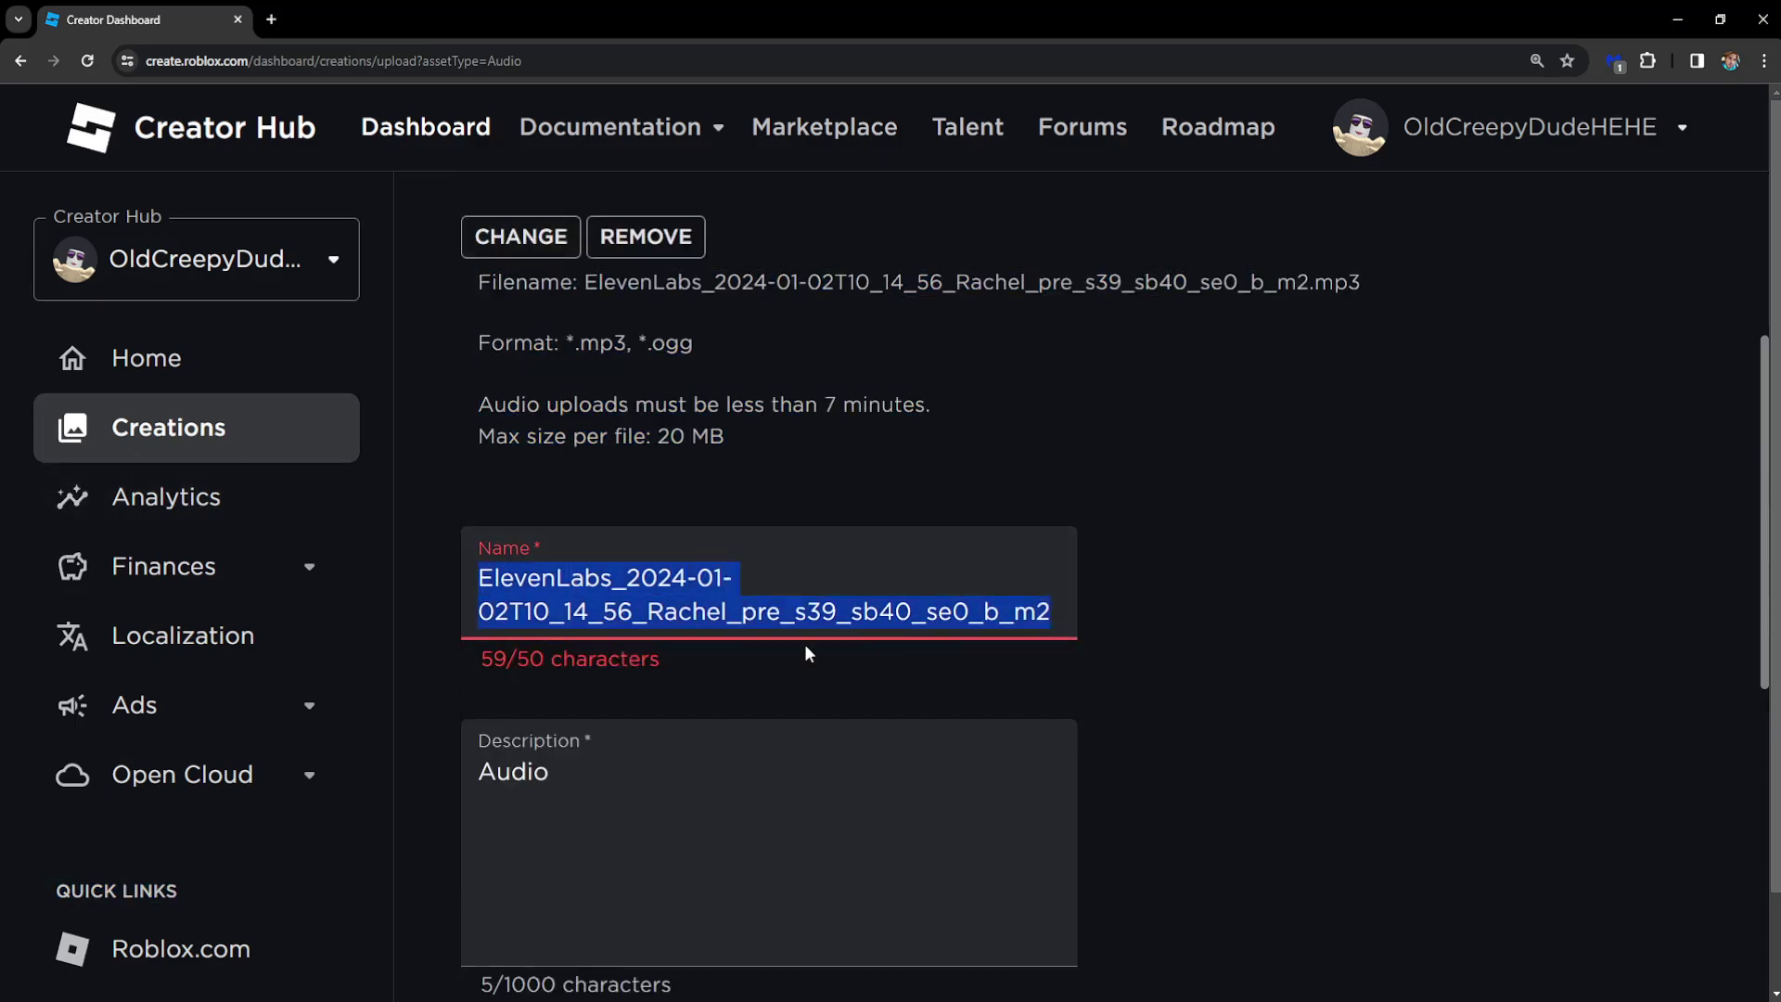
text(hello)
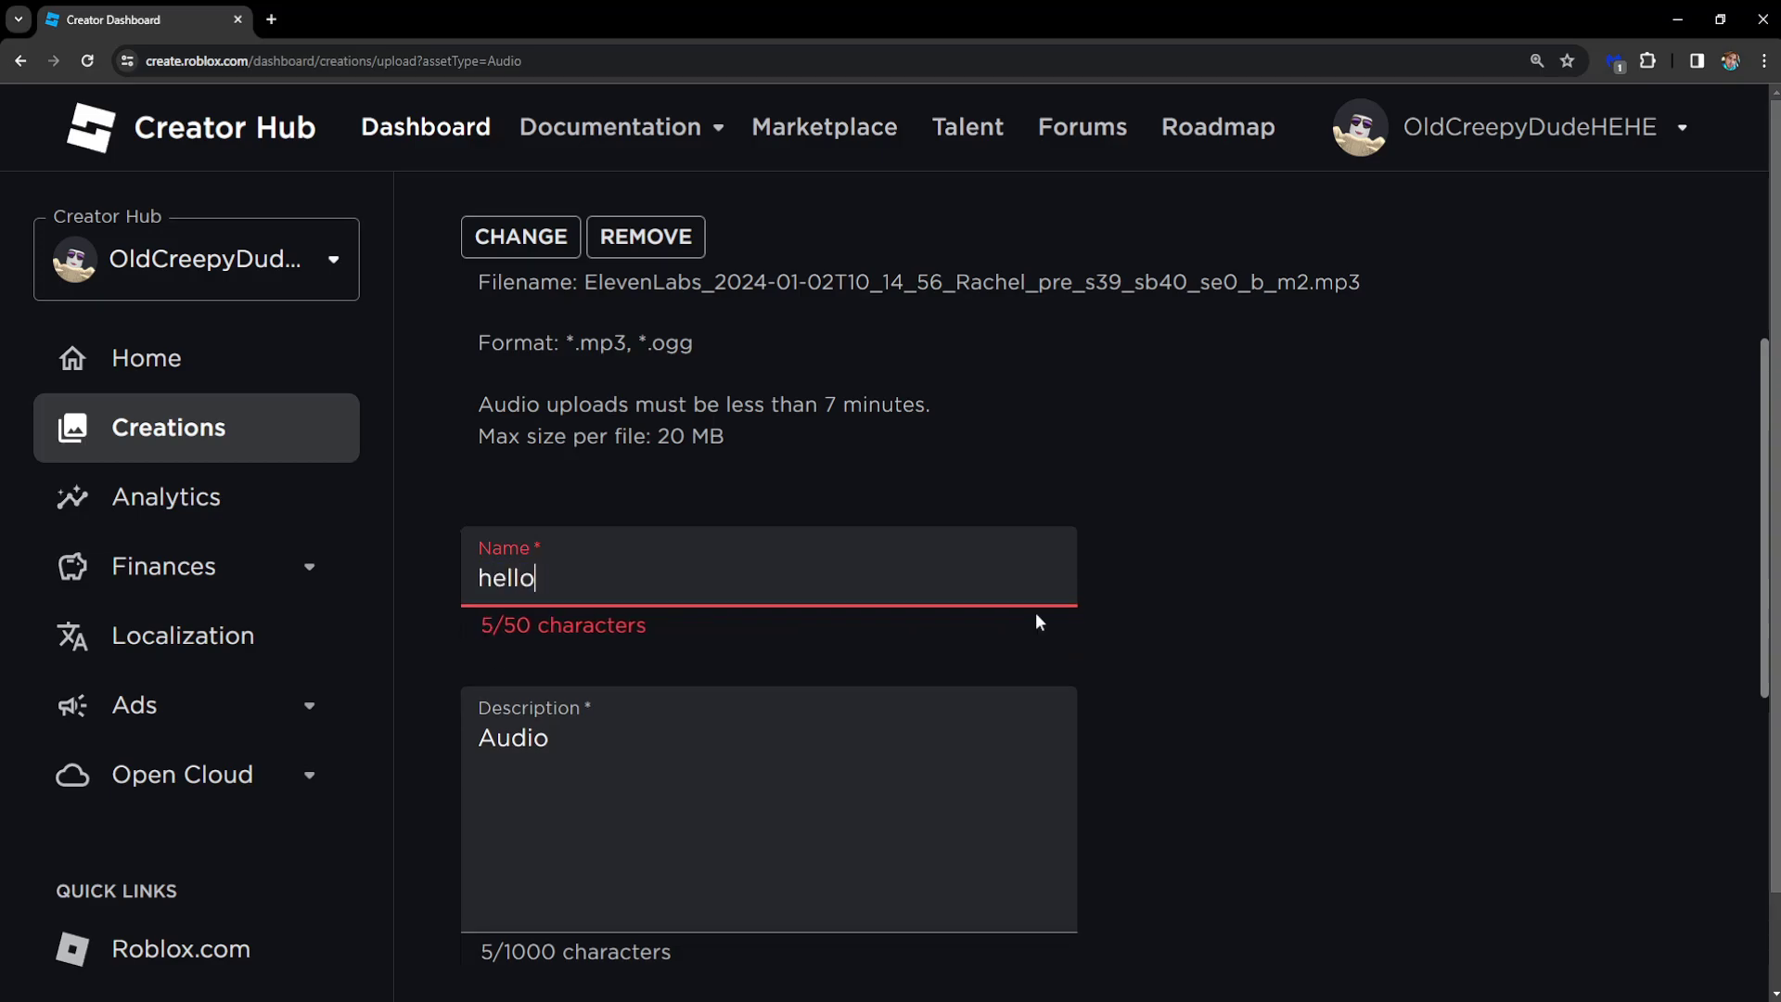
click(1153, 614)
scroll(1131, 588, down, 2)
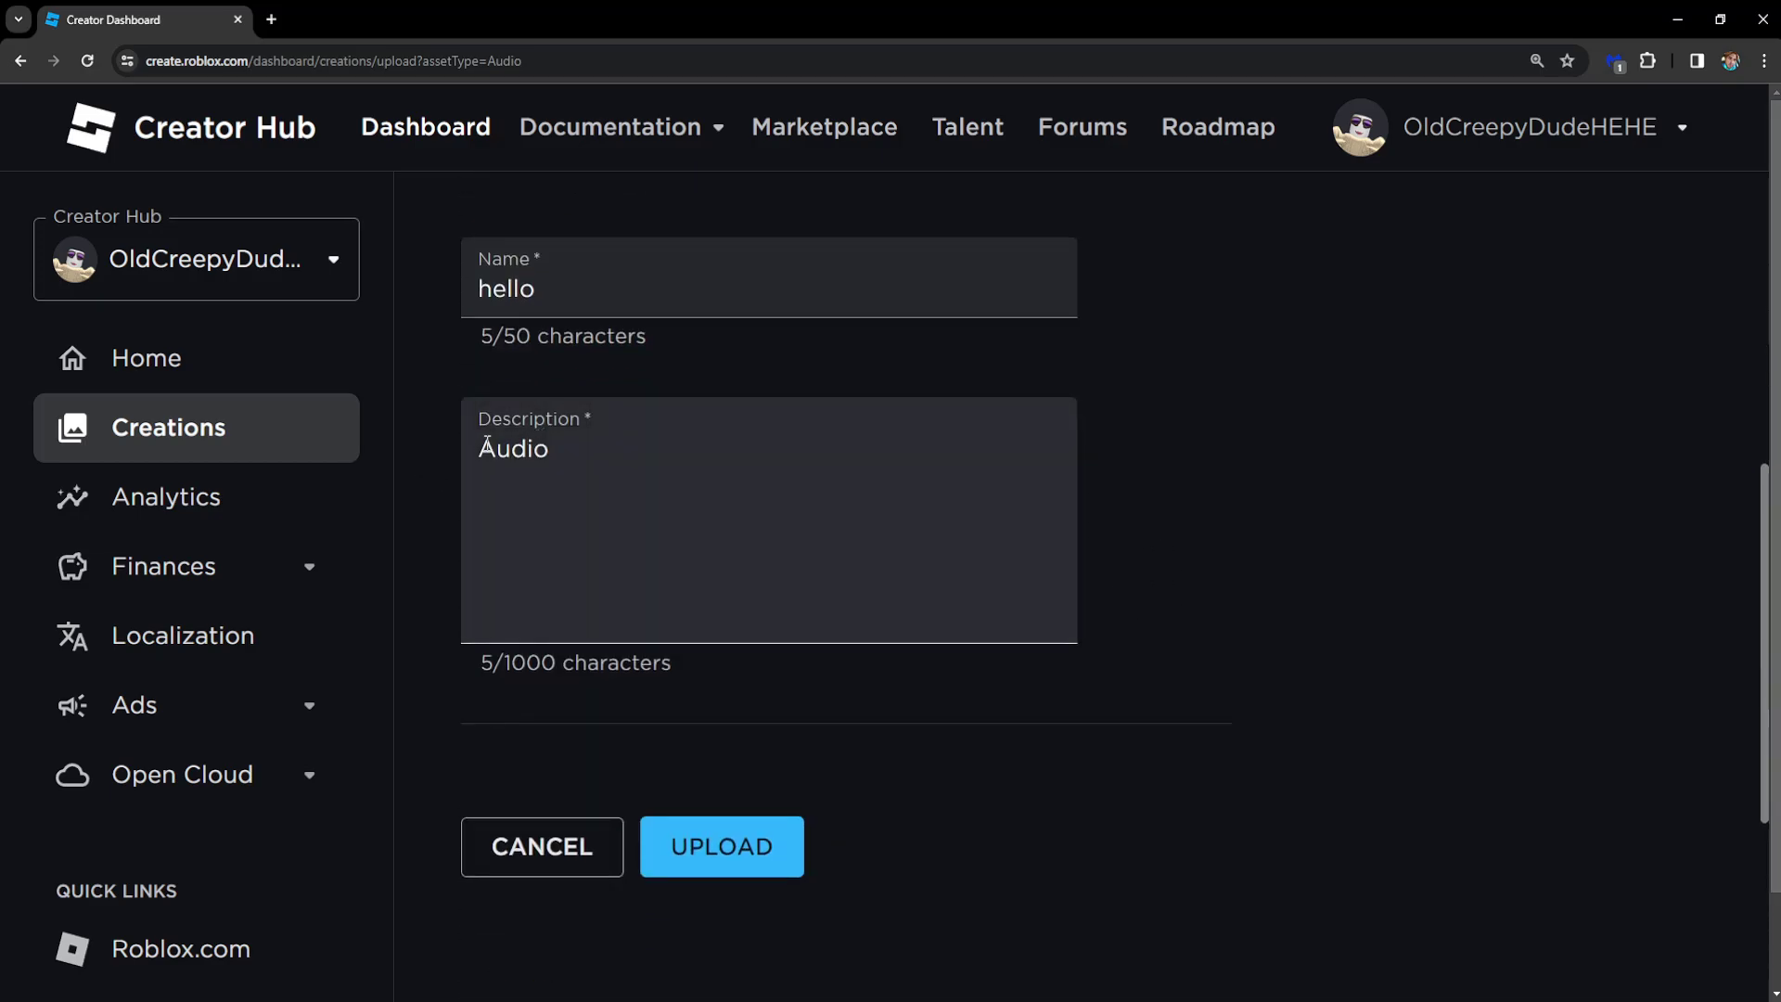
click(606, 442)
text(test)
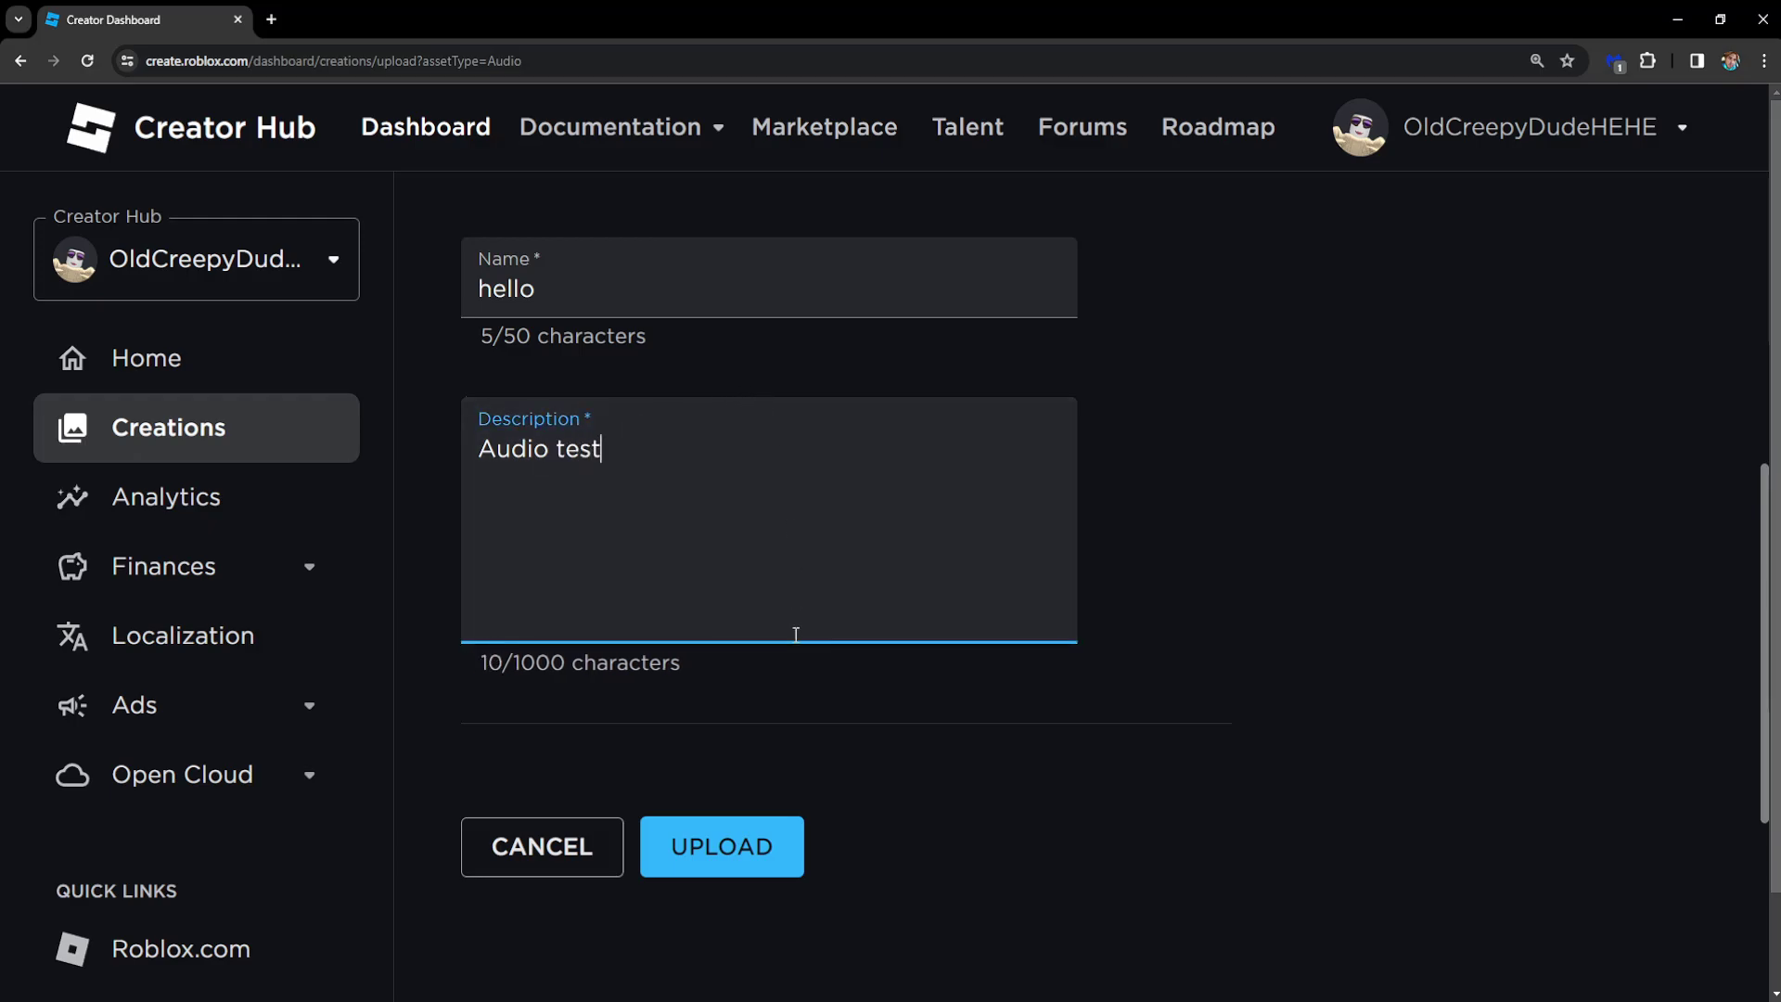
click(721, 847)
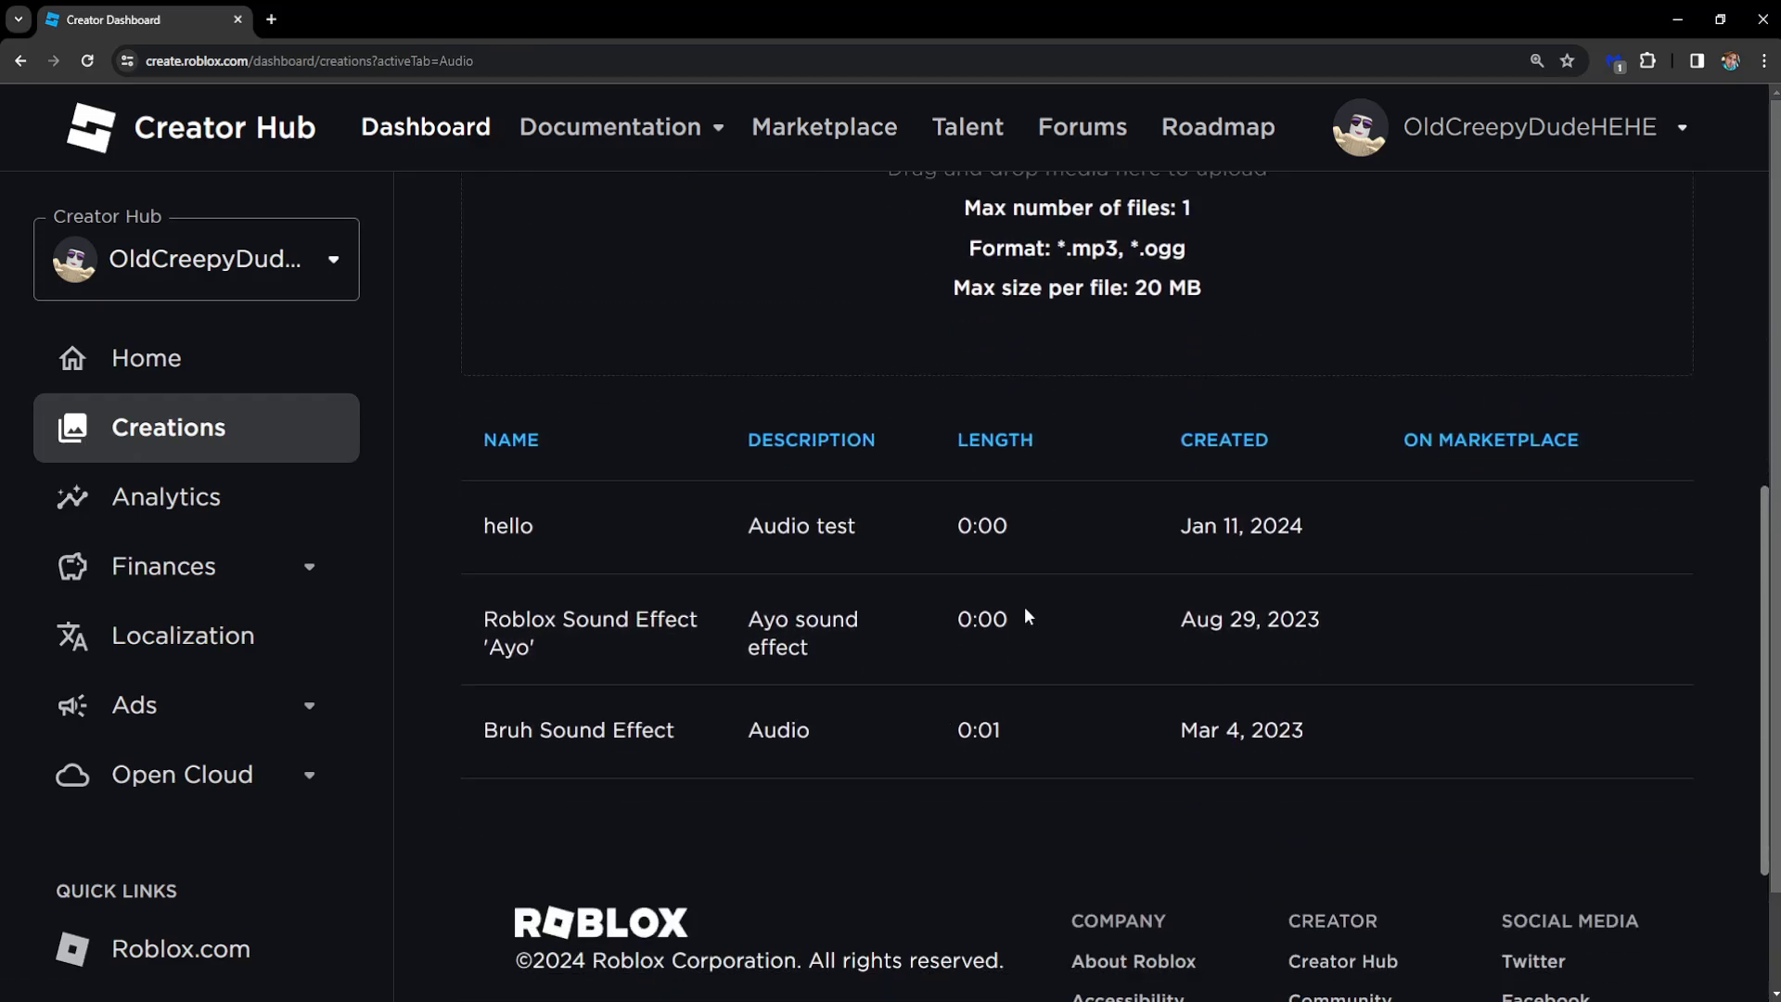
scroll(1025, 604, up, 5)
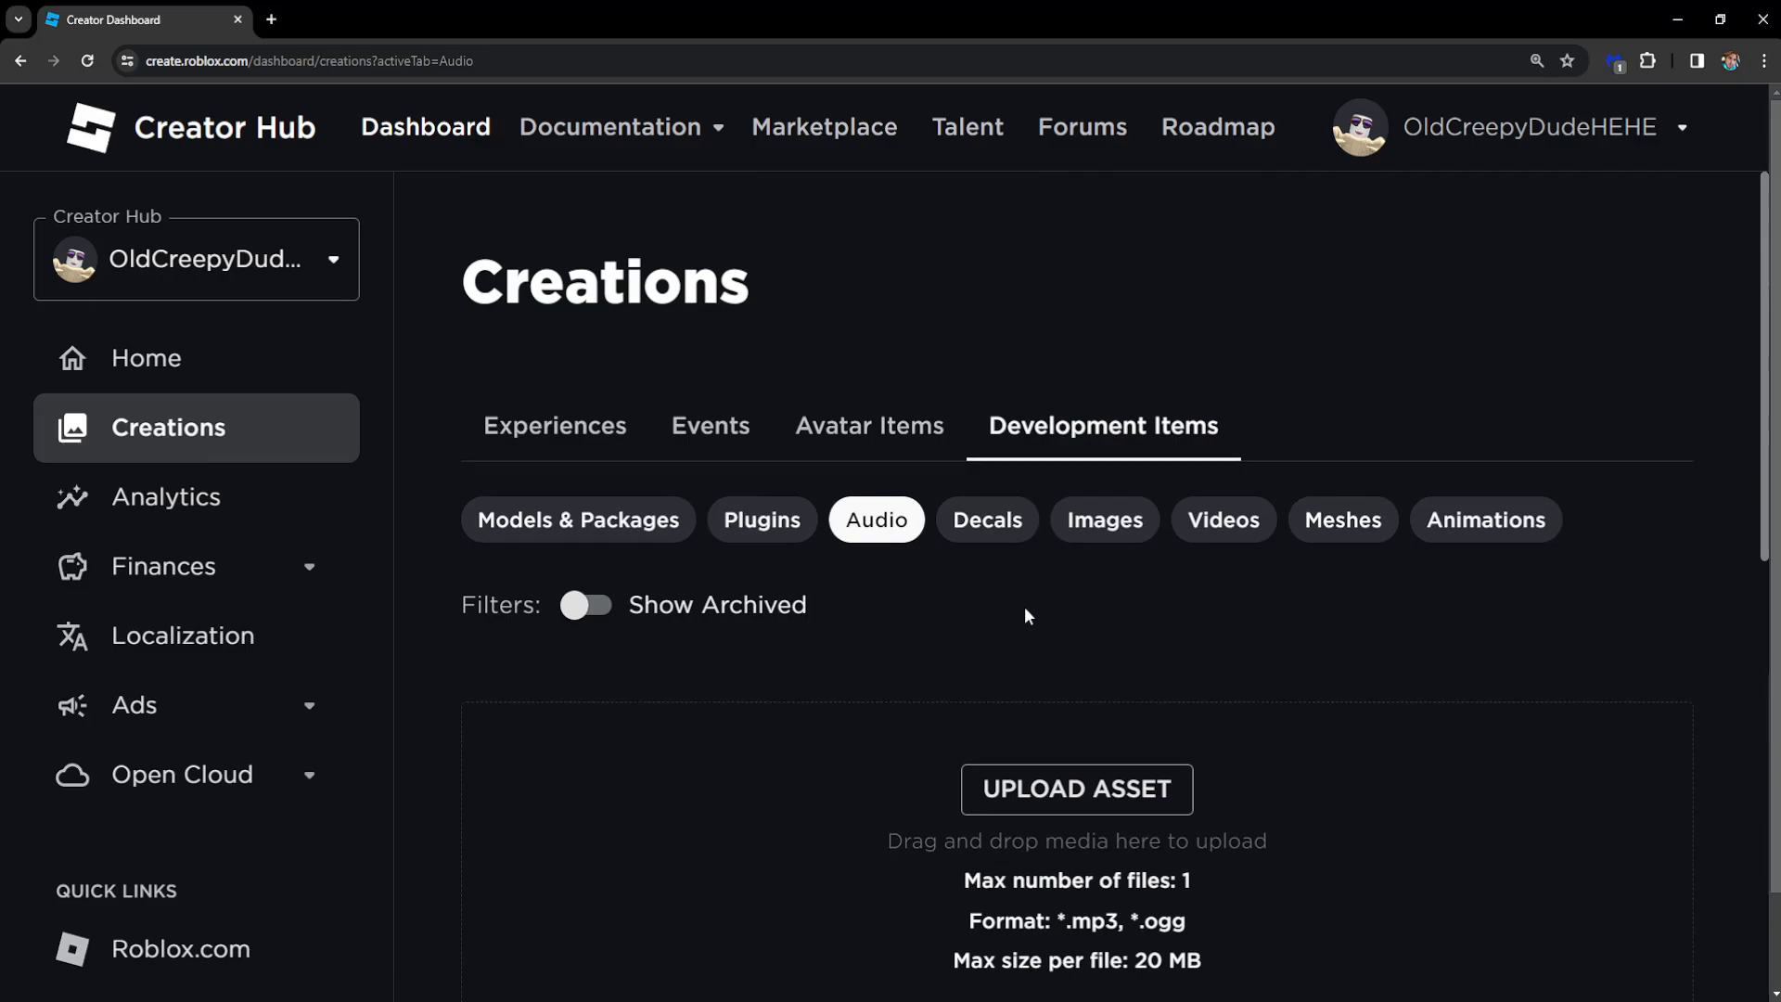